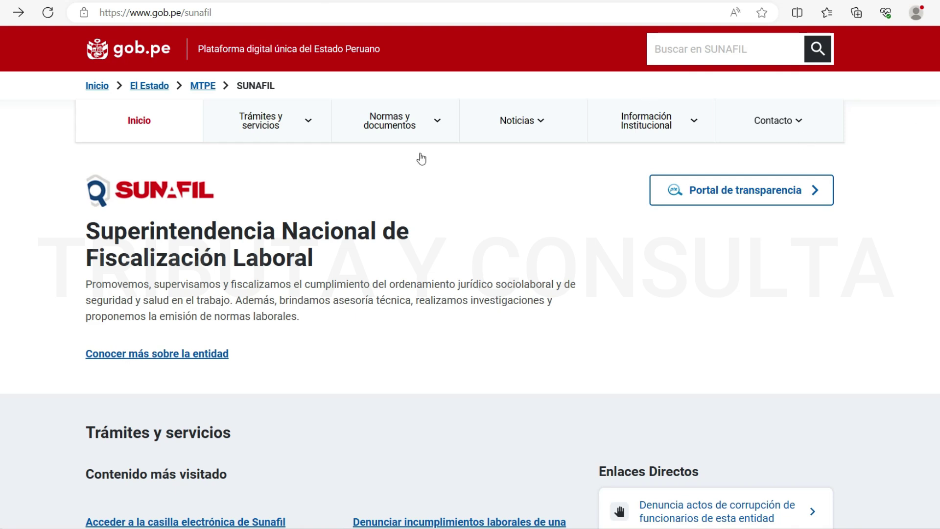
Open the Verifica tu chamba campaign from the SUNAFIL home page and enter its payroll verification form.
scroll(470, 294, "down", 10)
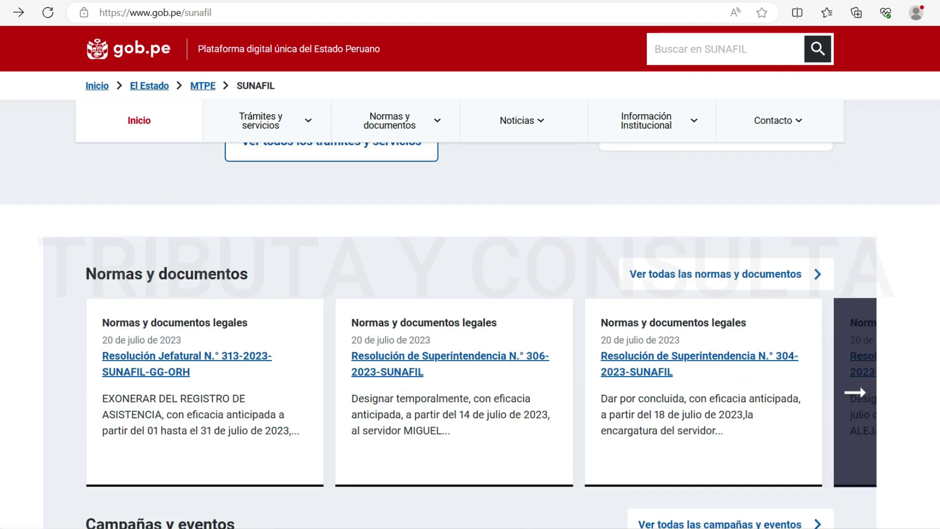
scroll(470, 294, "down", 6)
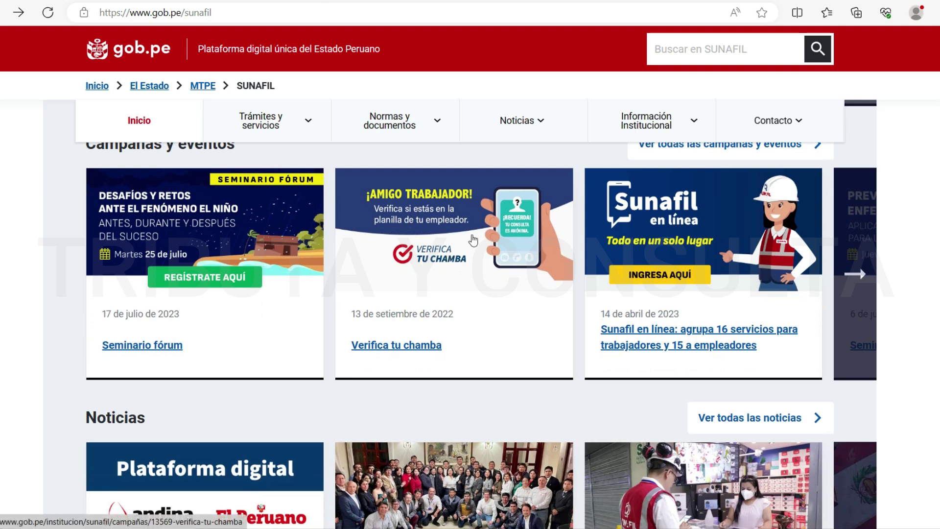
left_click(460, 243)
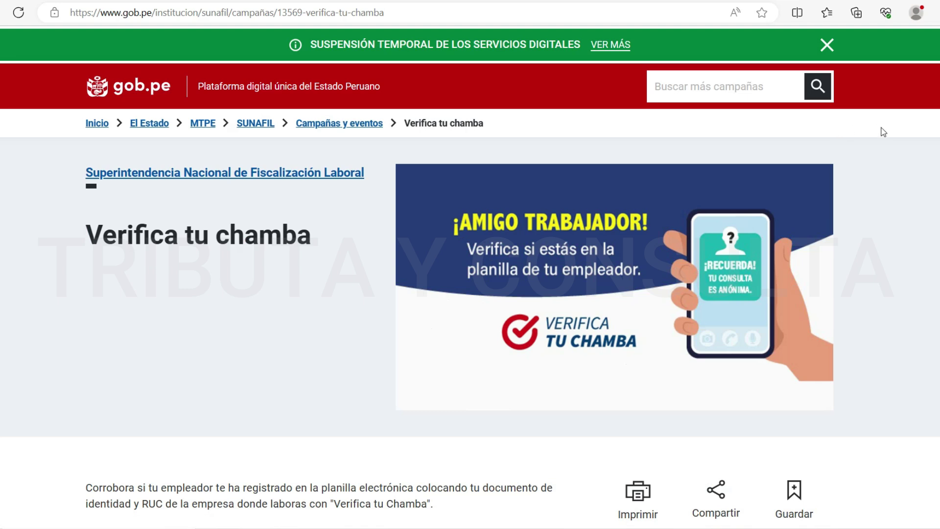
scroll(211, 212, "down", 7)
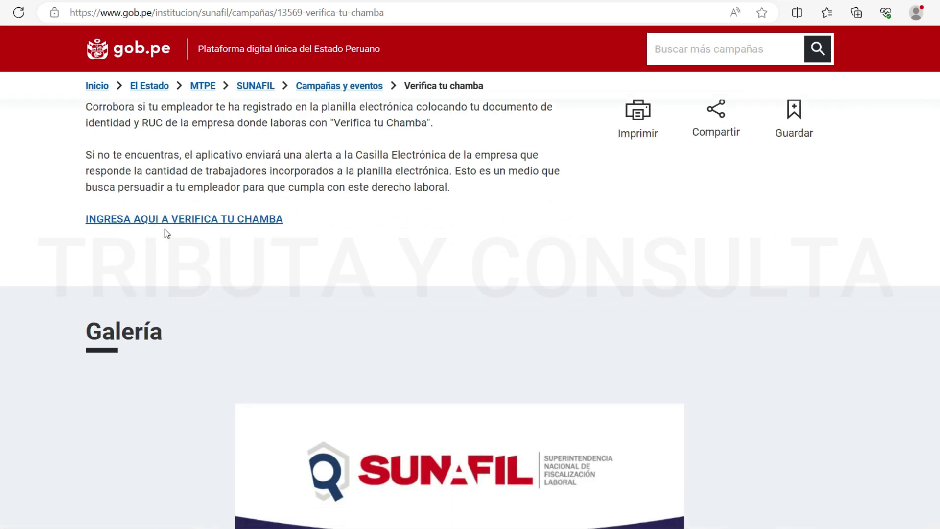
left_click(164, 224)
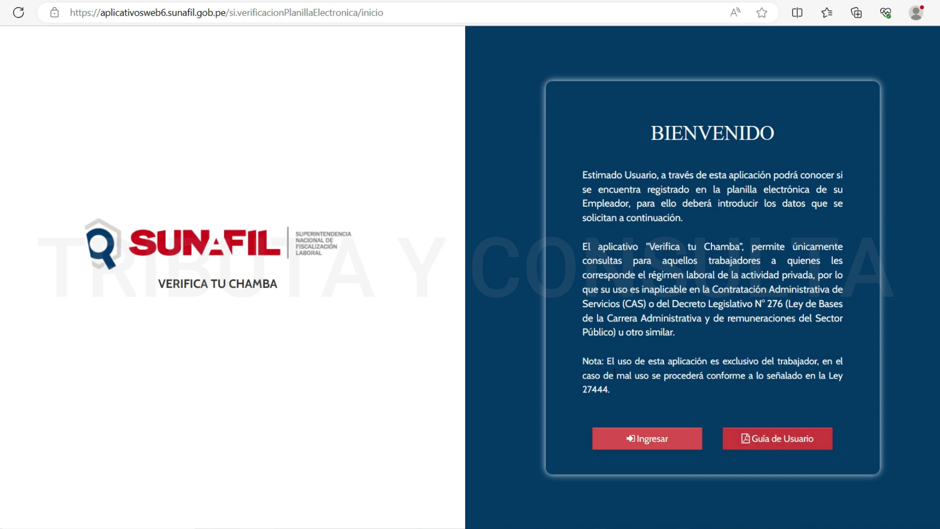
left_click(640, 447)
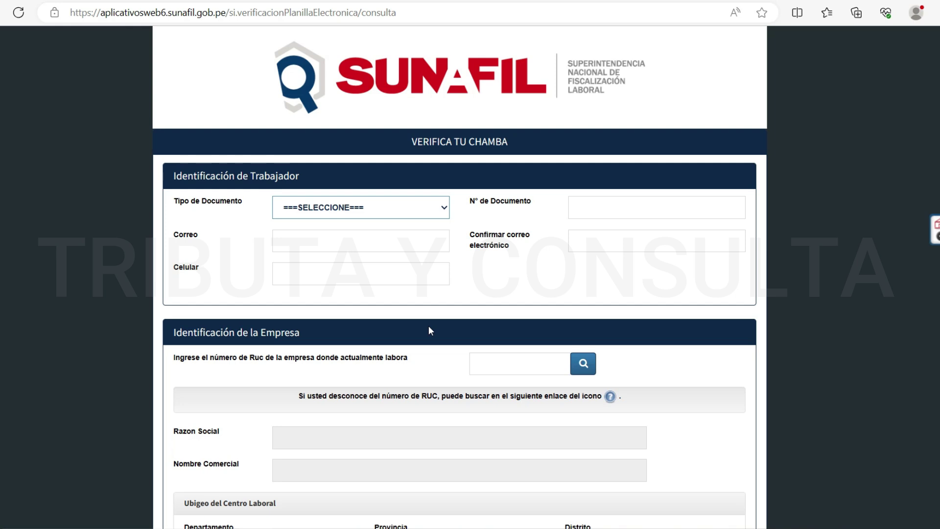
Identify the worker with document type DOCUMENTO NACIONAL DE IDENTIDAD, the worker's document number and the issue date 06/02/2023.
left_click(412, 217)
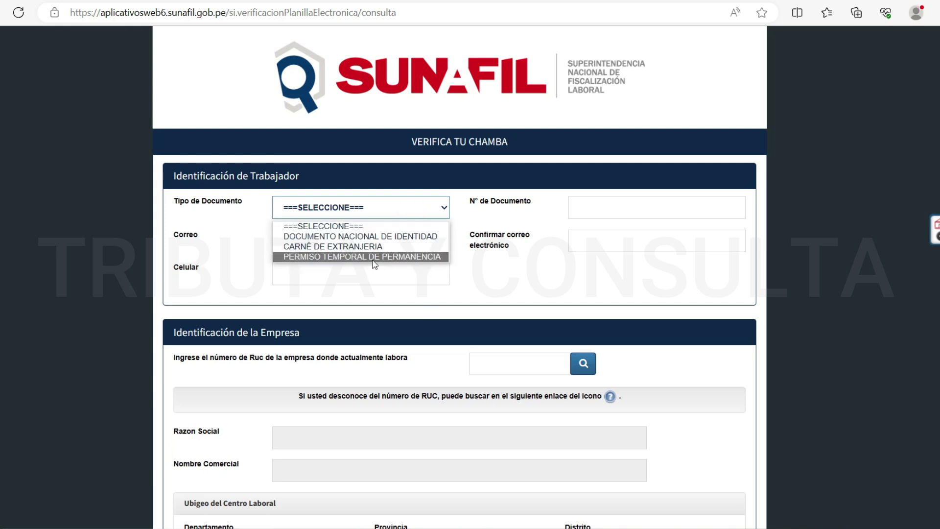
left_click(395, 236)
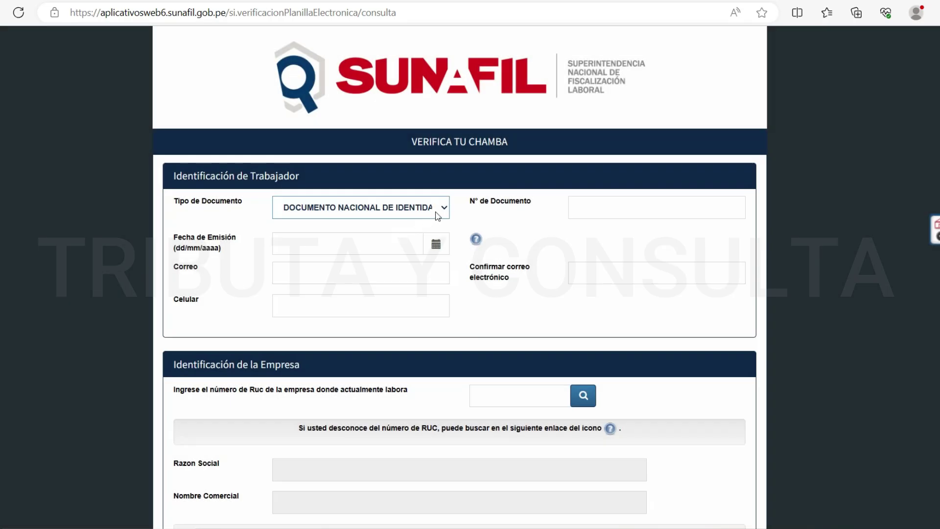
left_click(439, 214)
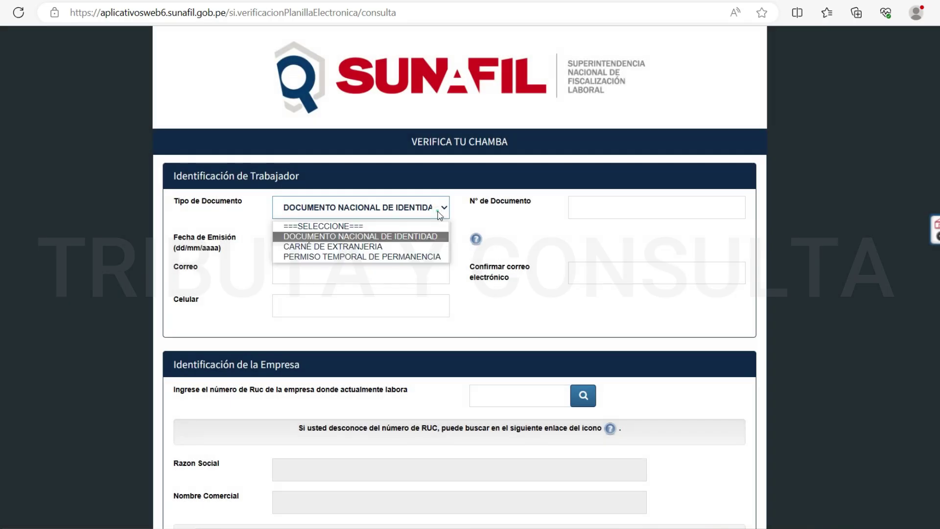
left_click(438, 211)
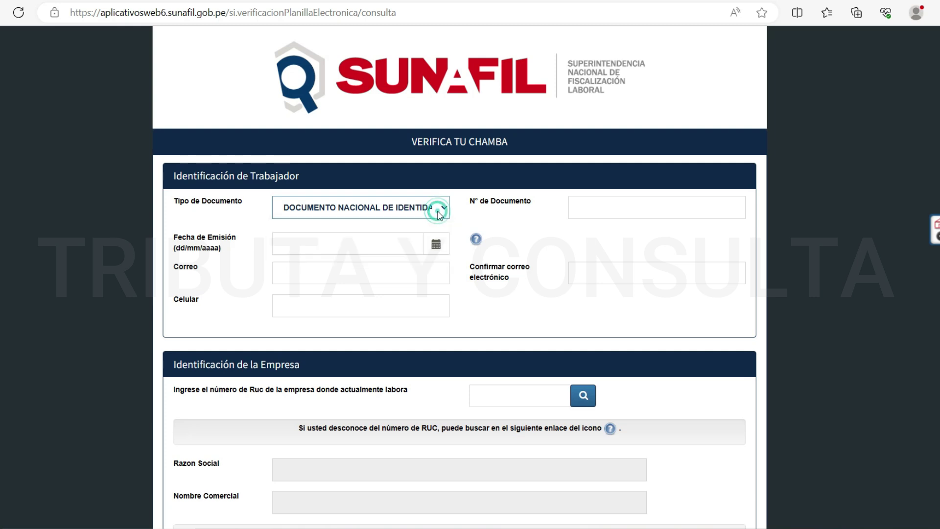
left_click(598, 212)
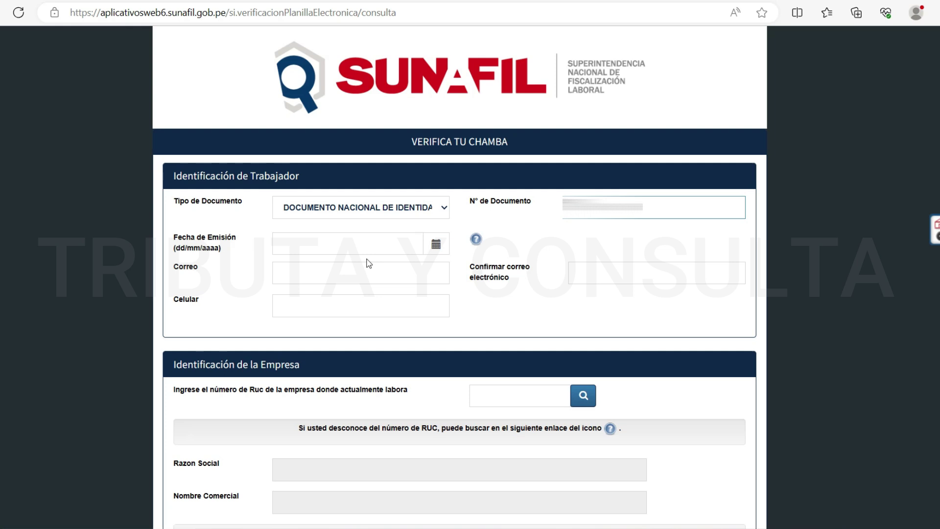
left_click(333, 249)
type("06/02/2023")
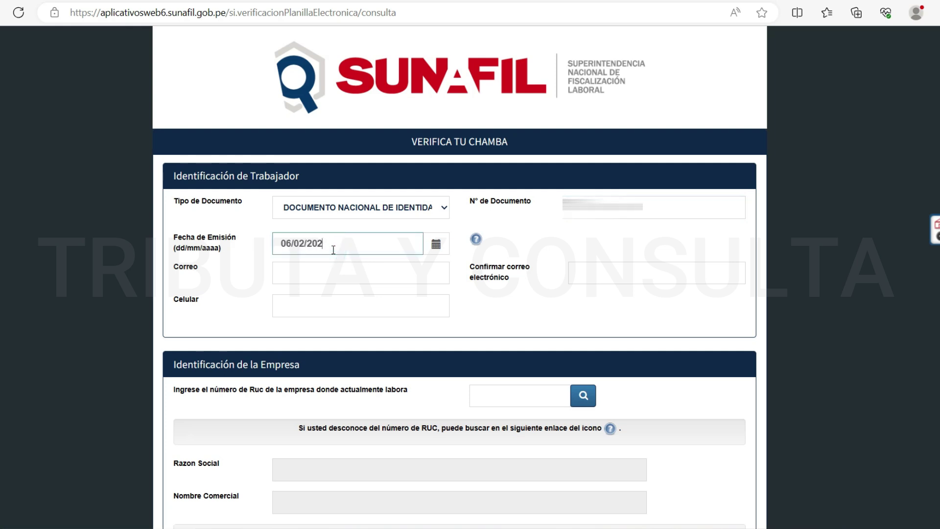
Fill in the worker's contact details: e-mail address, its confirmation and mobile phone number.
left_click(339, 280)
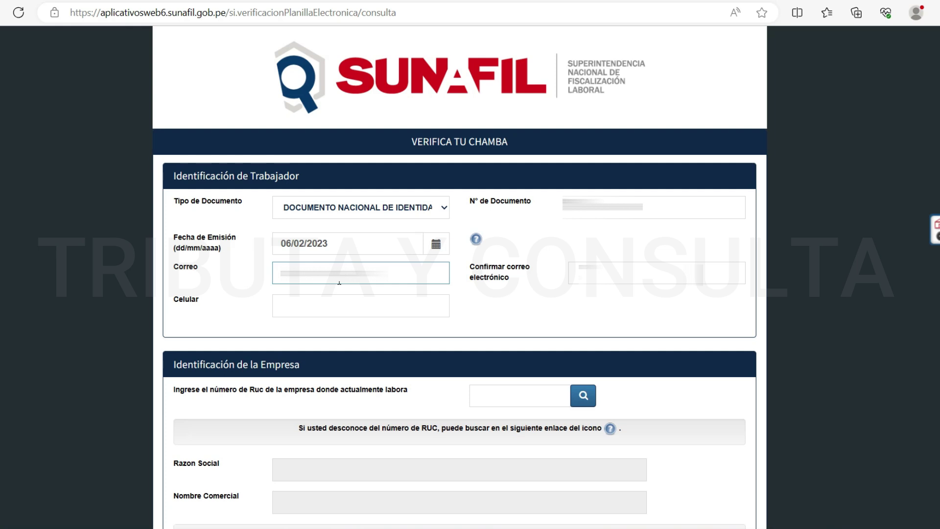
left_click(341, 298)
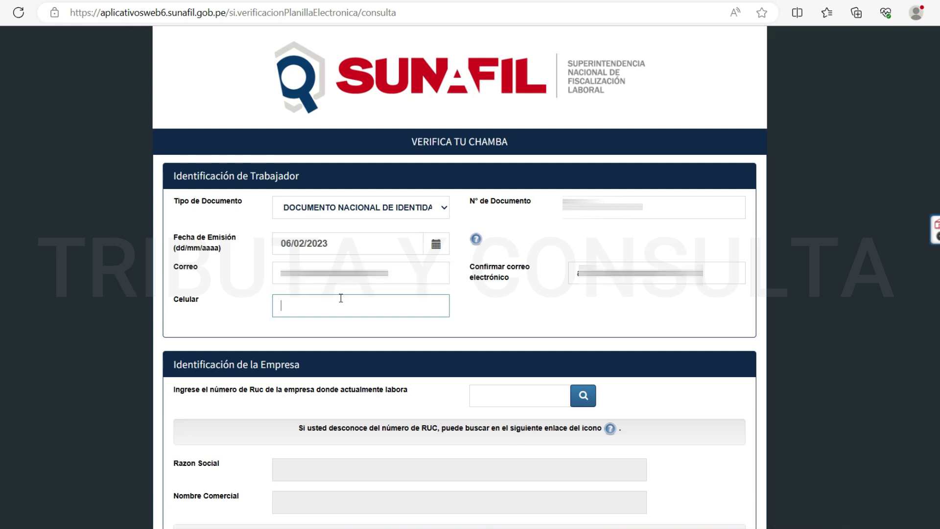
type("98")
left_click(539, 304)
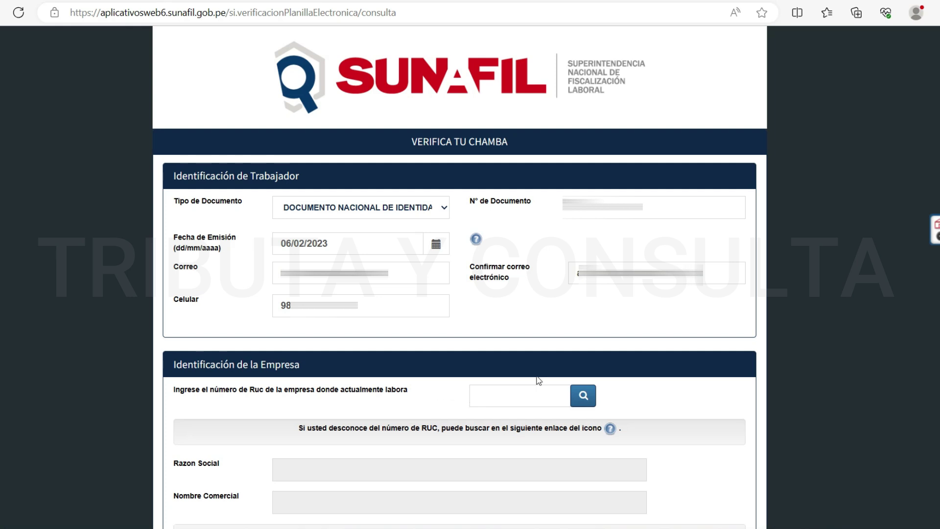
View SUNAT's Consulta RUC search by name or company name, and return to the Verifica tu chamba form.
left_click(543, 3)
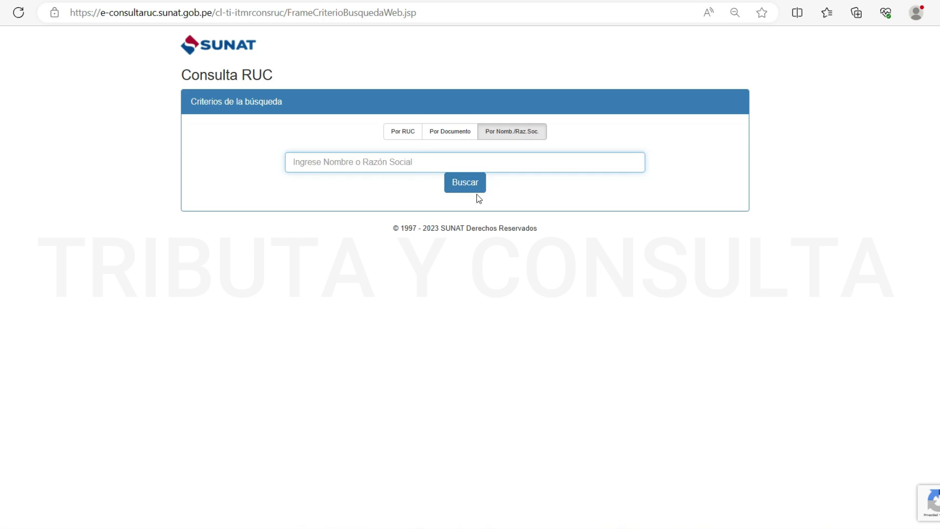
left_click(233, 1)
left_click(414, 394)
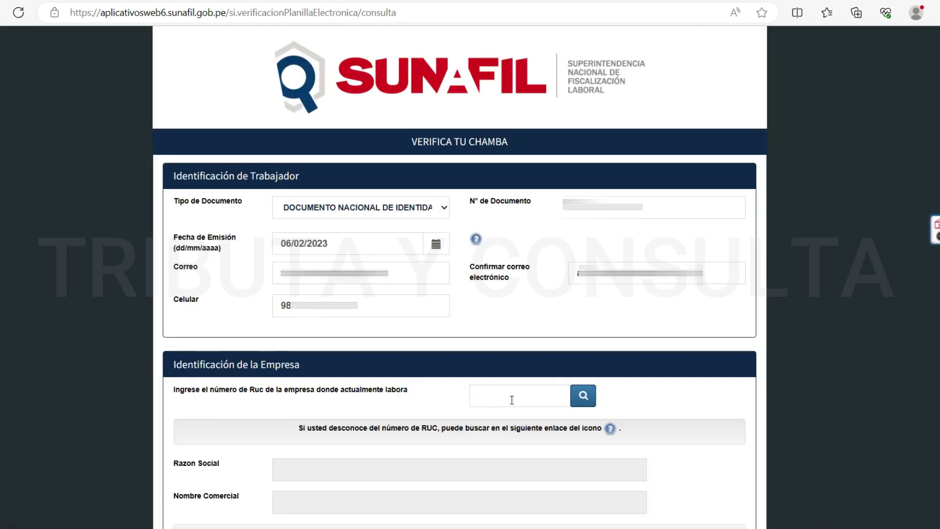
Paste the employer's RUC number into the company identification section and look up the company.
left_click(511, 400)
key("ctrl+v")
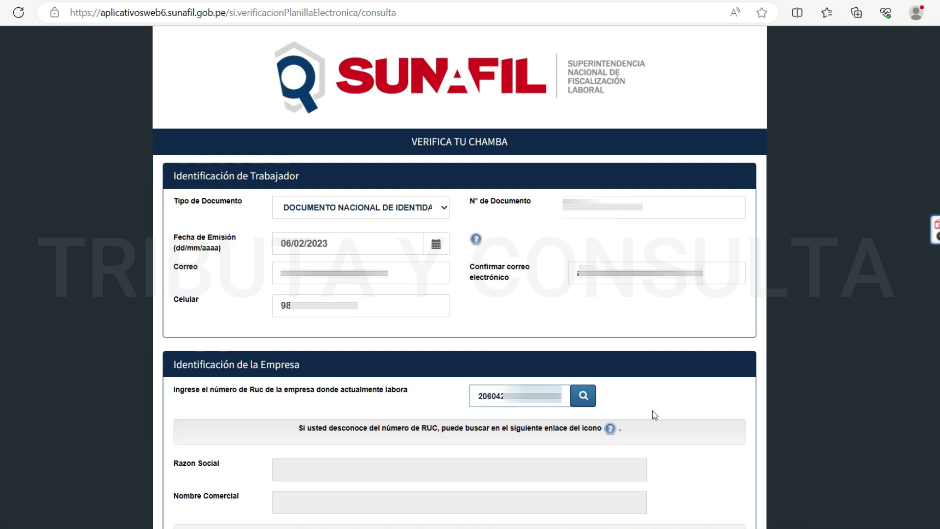
left_click(584, 396)
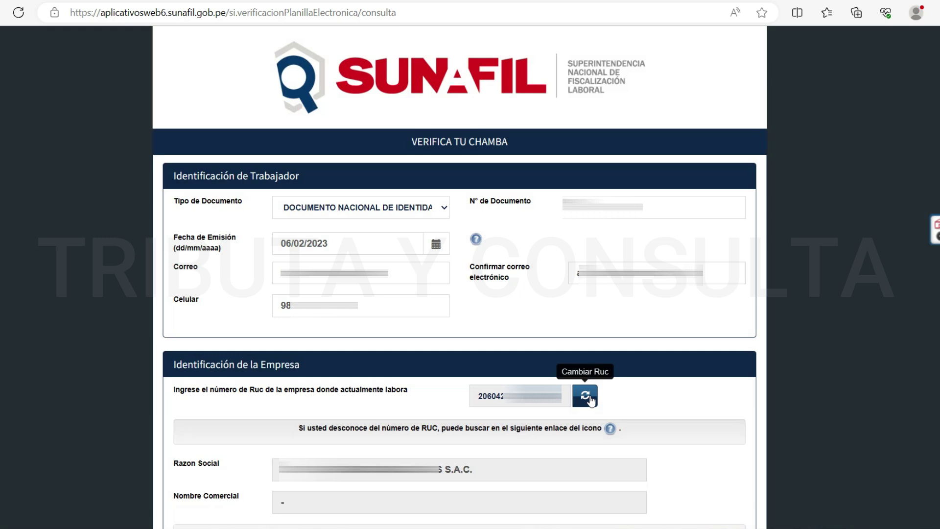
Set the workplace location to department LIMA, province LIMA, district LOS OLIVOS, and the employment start date to 02/01/2023.
scroll(912, 299, "down", 5)
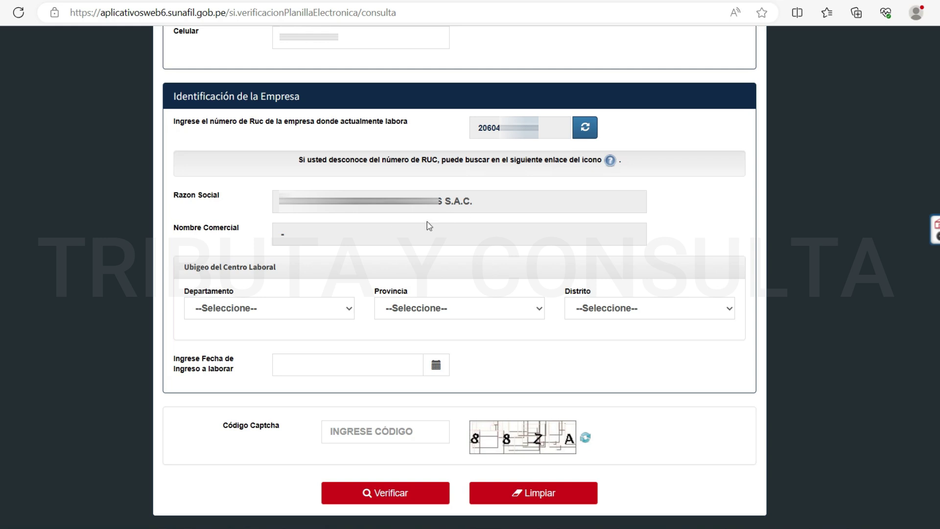
left_click(349, 309)
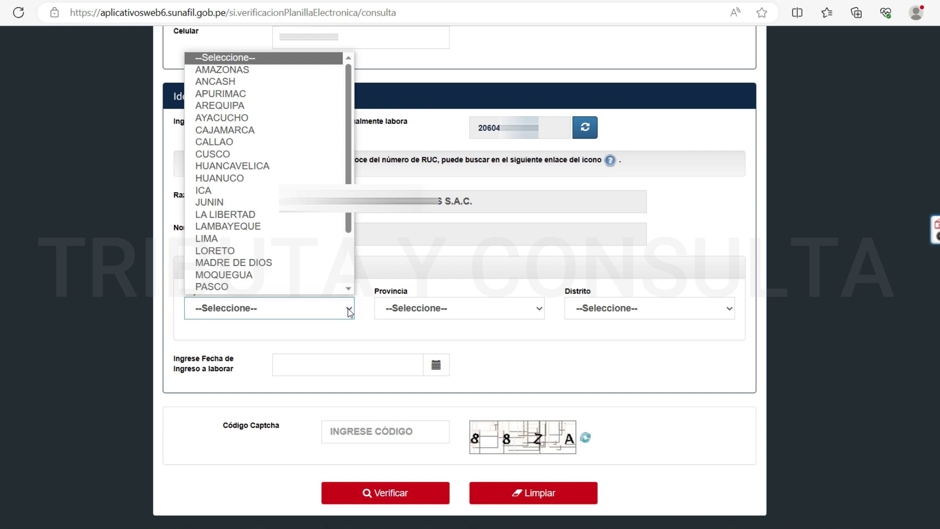
left_click(267, 239)
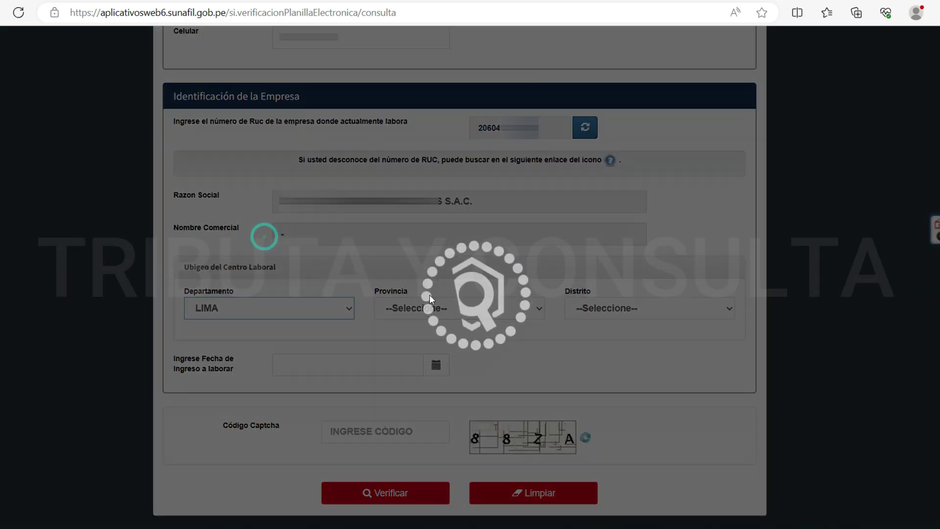
left_click(475, 309)
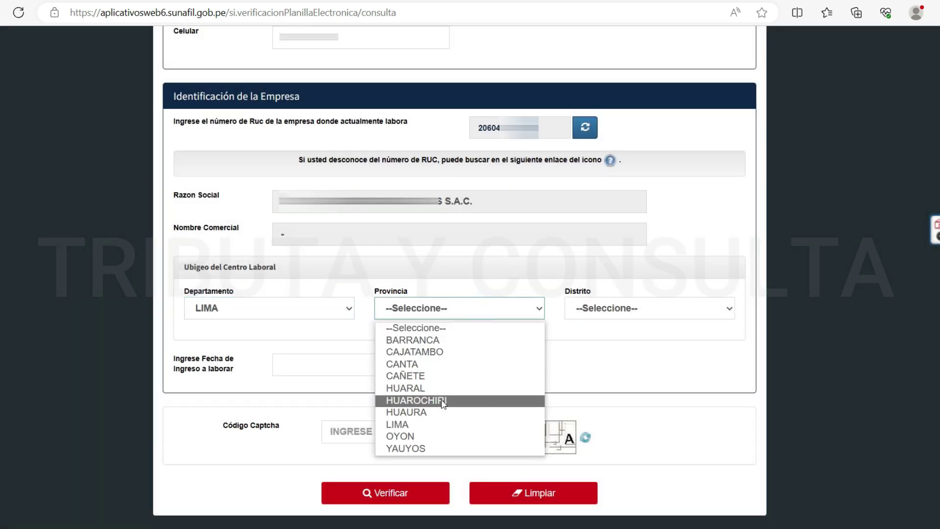
left_click(438, 425)
left_click(657, 309)
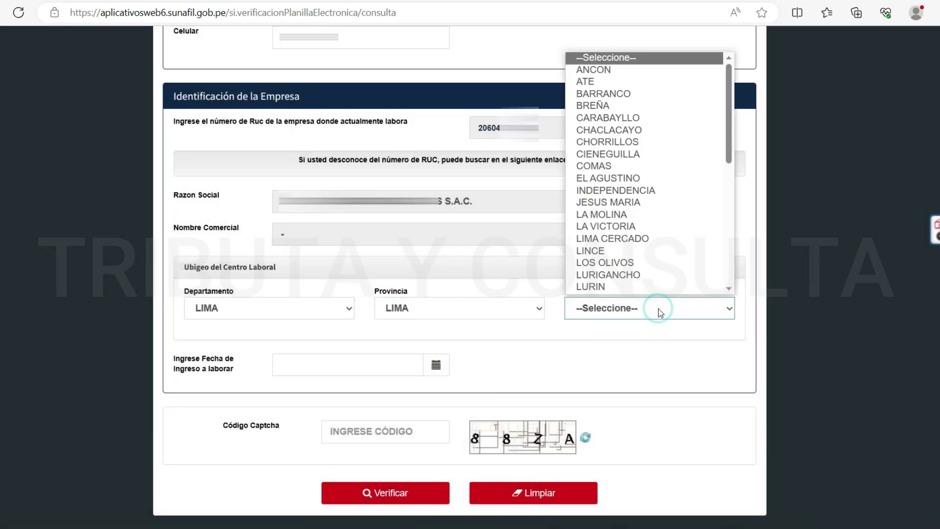
left_click(649, 265)
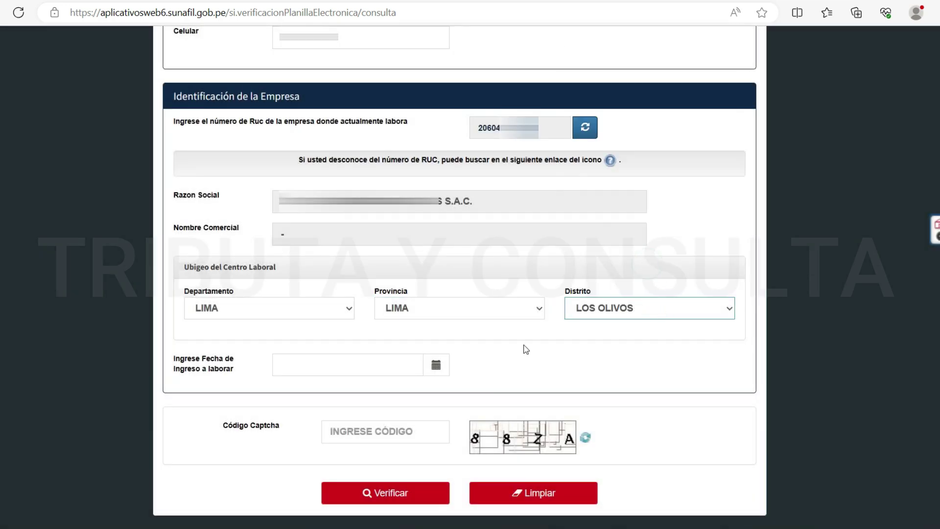
left_click(297, 365)
type("02/01/2023")
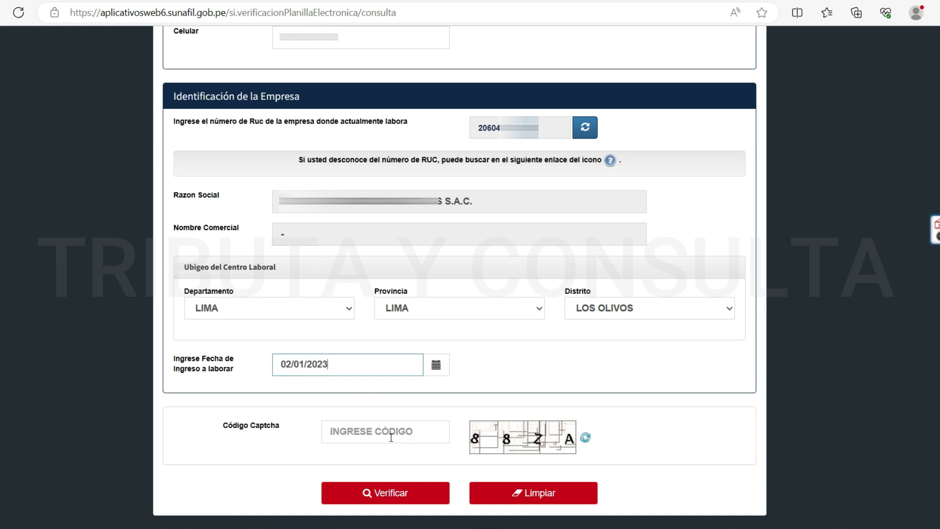
Enter the displayed captcha code and submit the form for verification.
left_click(420, 441)
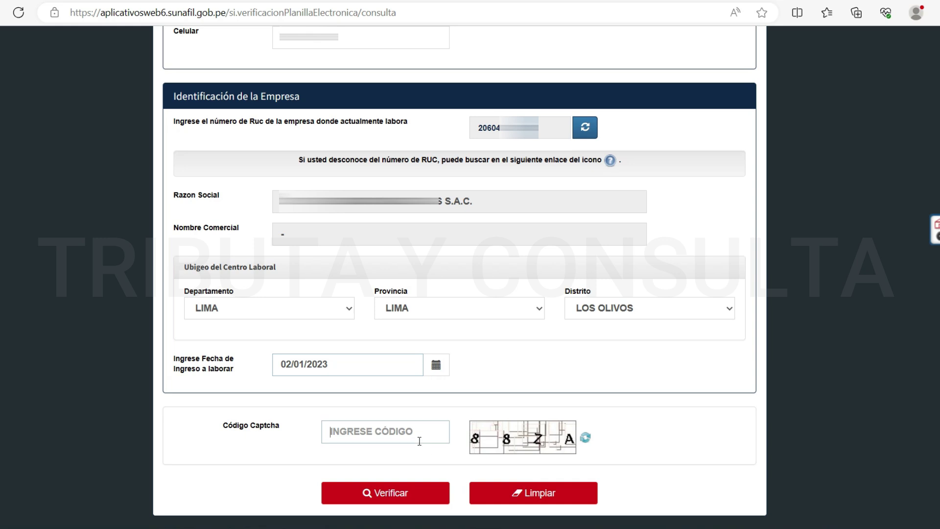
type("88ZA")
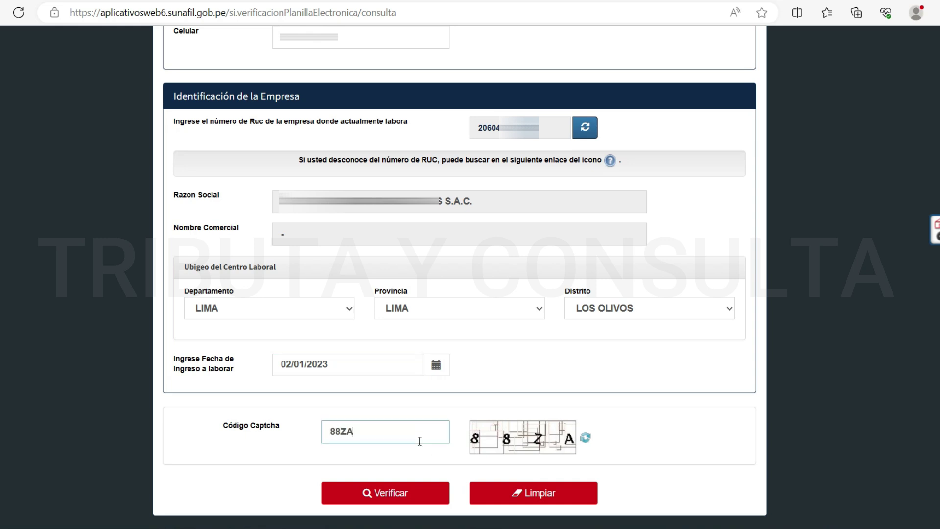
left_click(394, 494)
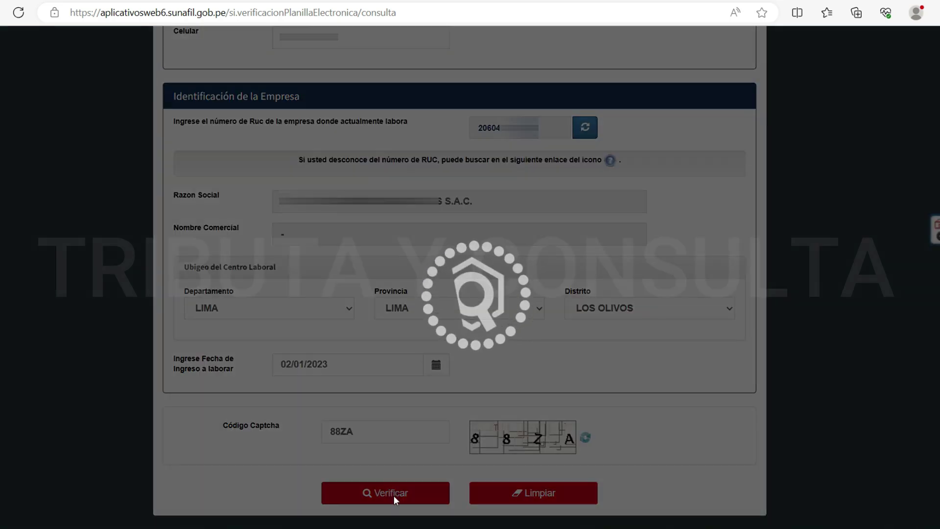